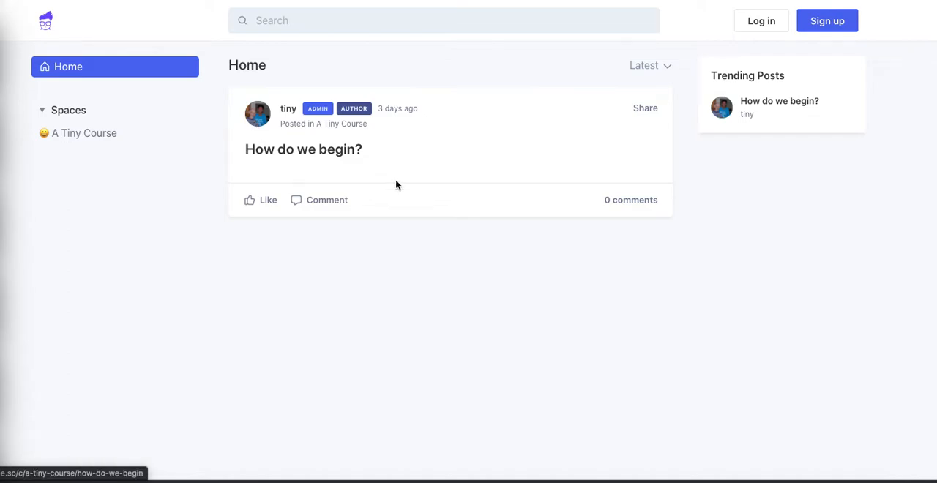
# - Log in to the community and make its members directory visible to all members
pyautogui.click(768, 24)
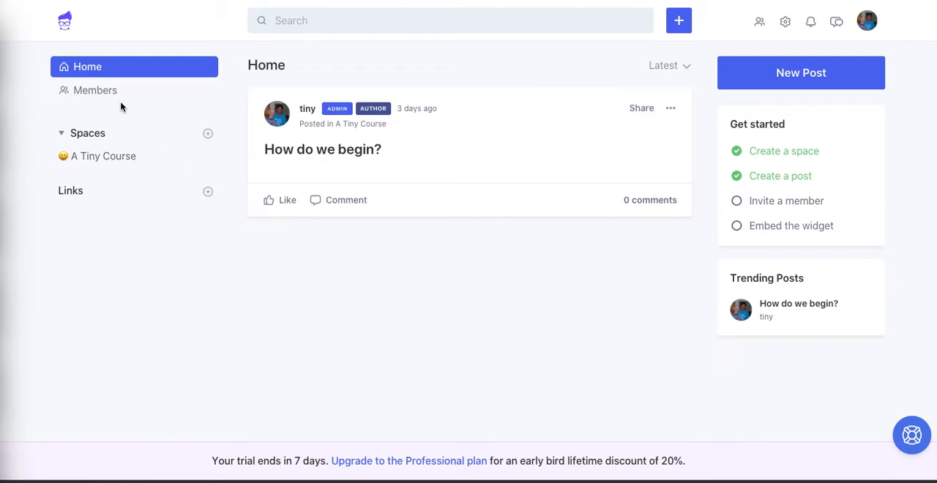
pyautogui.click(102, 95)
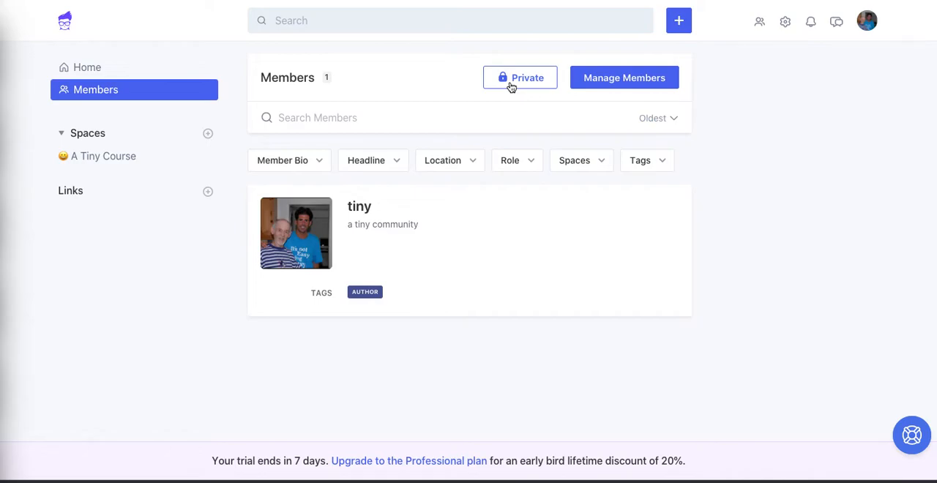
pyautogui.click(511, 85)
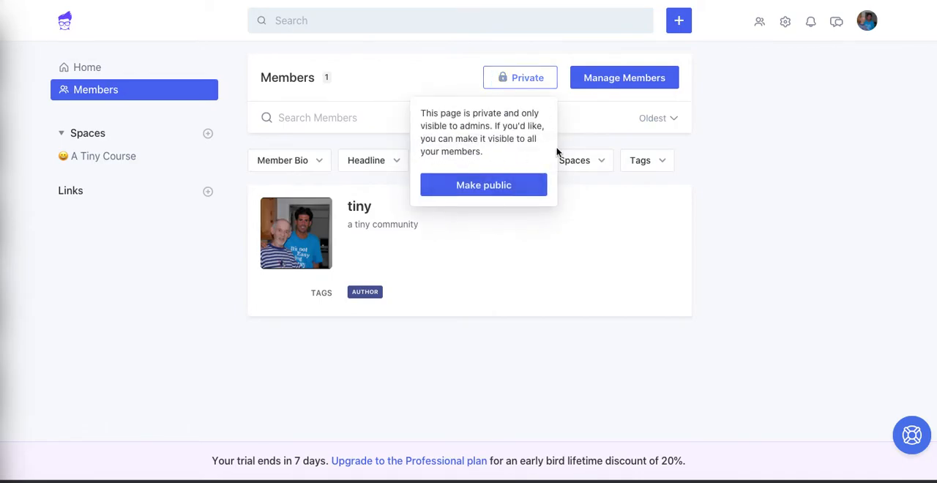
pyautogui.click(527, 191)
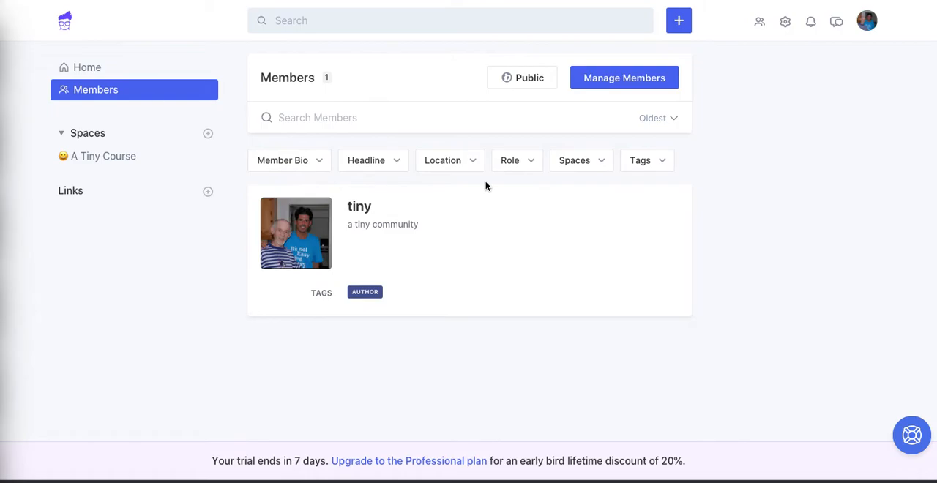
# - Examine the member directory's filter options for bio, headline, location, role, spaces and tags without applying any
pyautogui.click(313, 168)
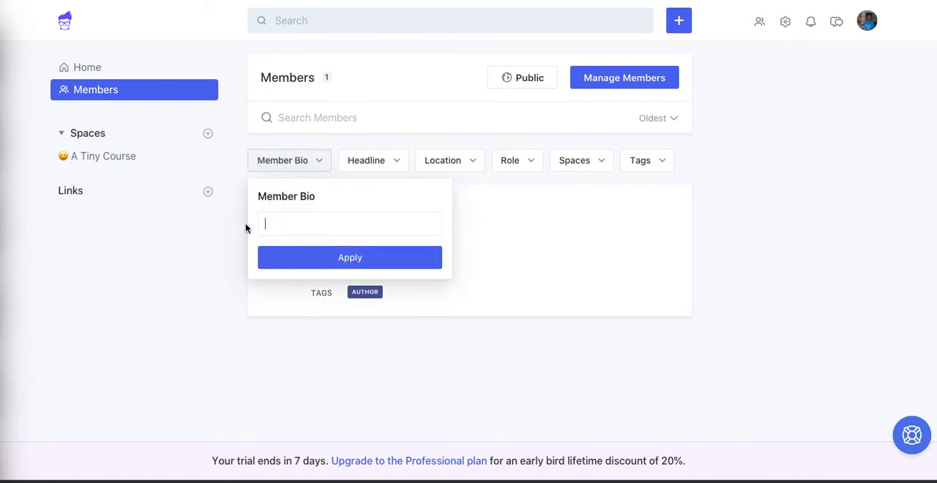
pyautogui.click(388, 161)
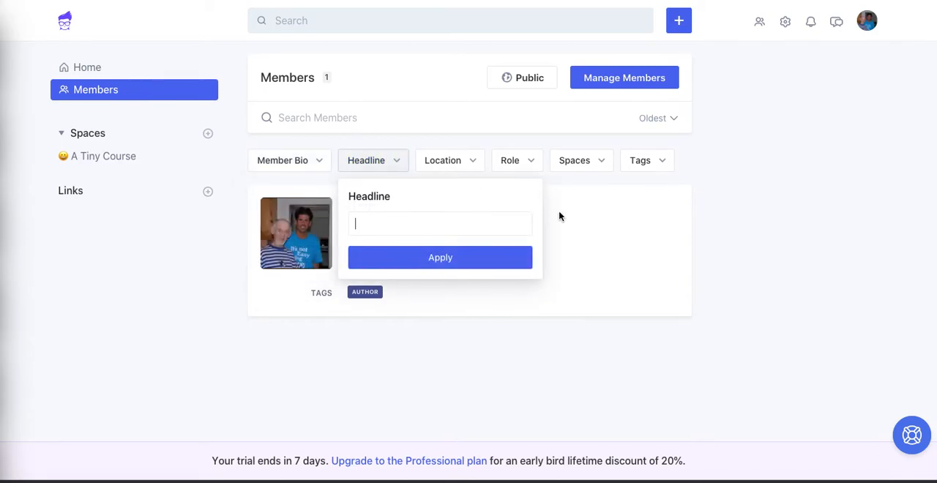
pyautogui.click(461, 165)
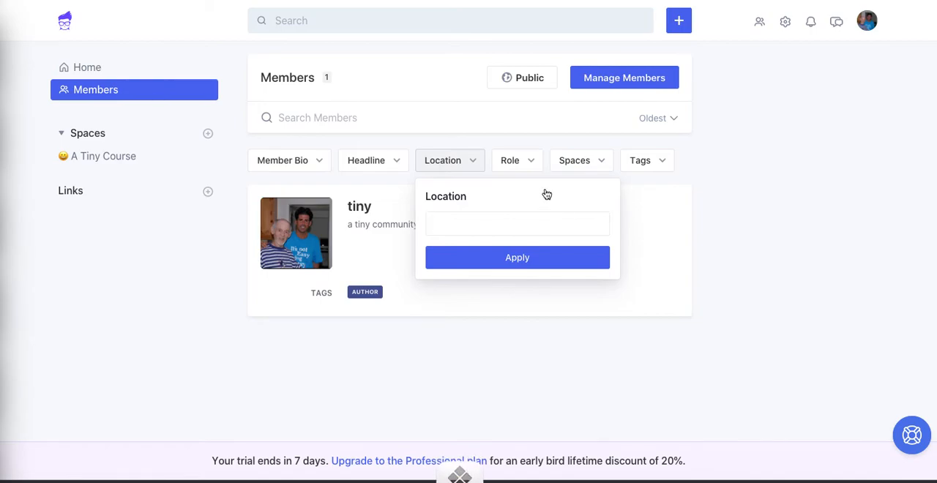
pyautogui.click(530, 164)
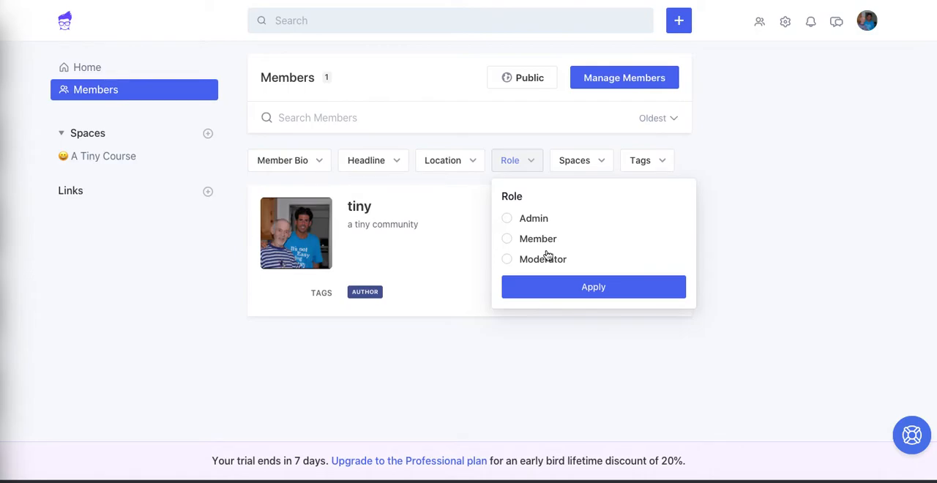
pyautogui.click(513, 224)
pyautogui.click(508, 263)
pyautogui.click(582, 164)
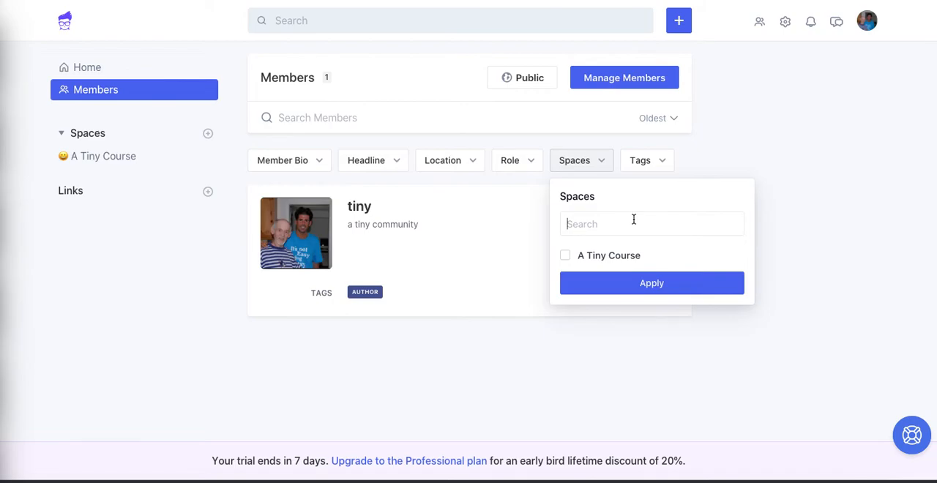
pyautogui.click(662, 161)
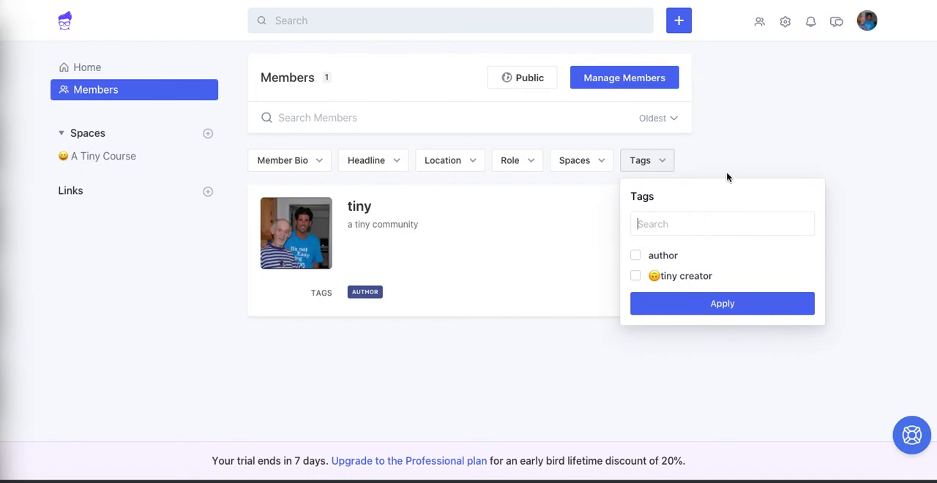
pyautogui.click(729, 142)
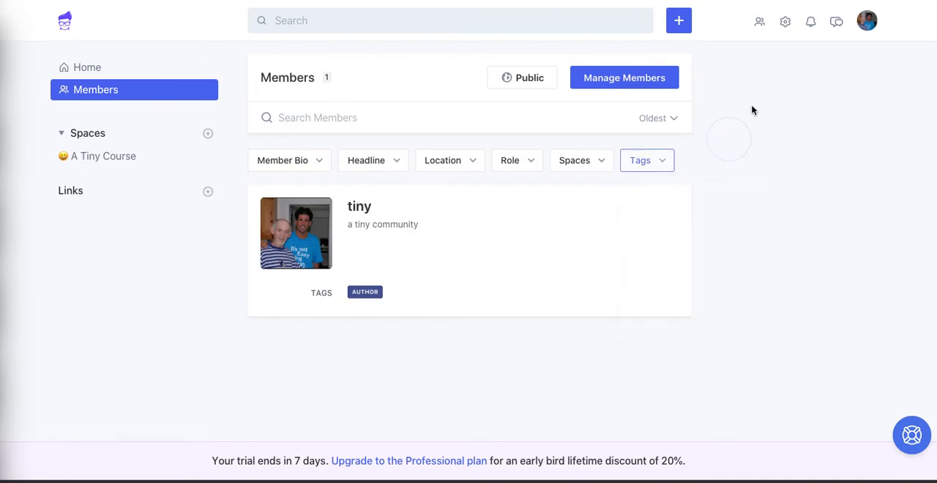
# - Start a new member tag in the community settings and set its color to #8E96BD
pyautogui.click(785, 30)
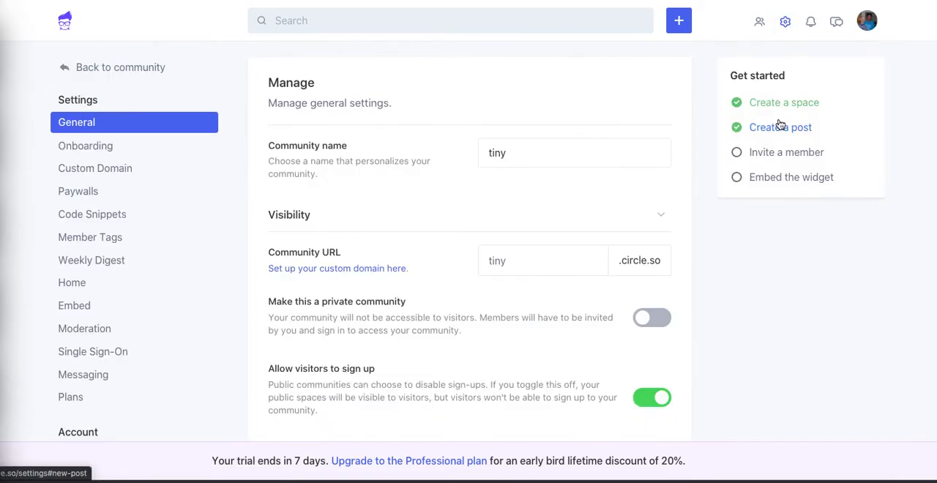
pyautogui.click(101, 237)
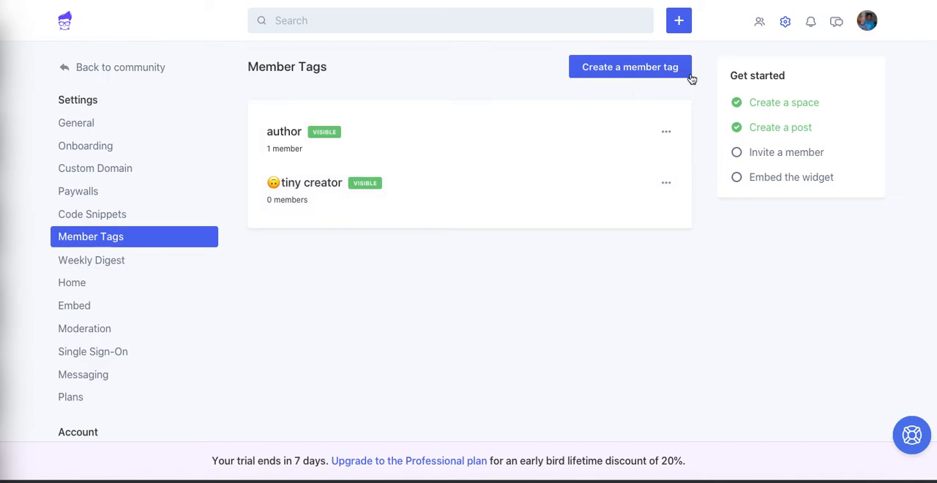
pyautogui.click(663, 67)
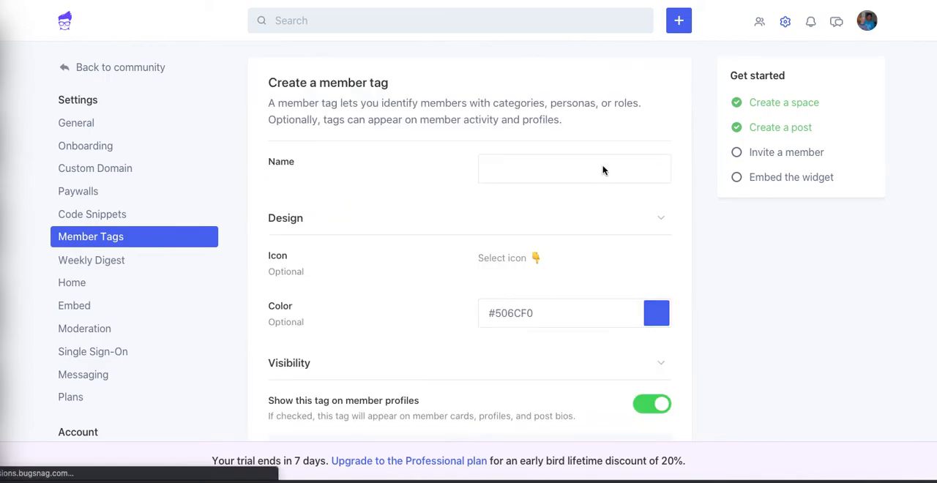
pyautogui.click(655, 313)
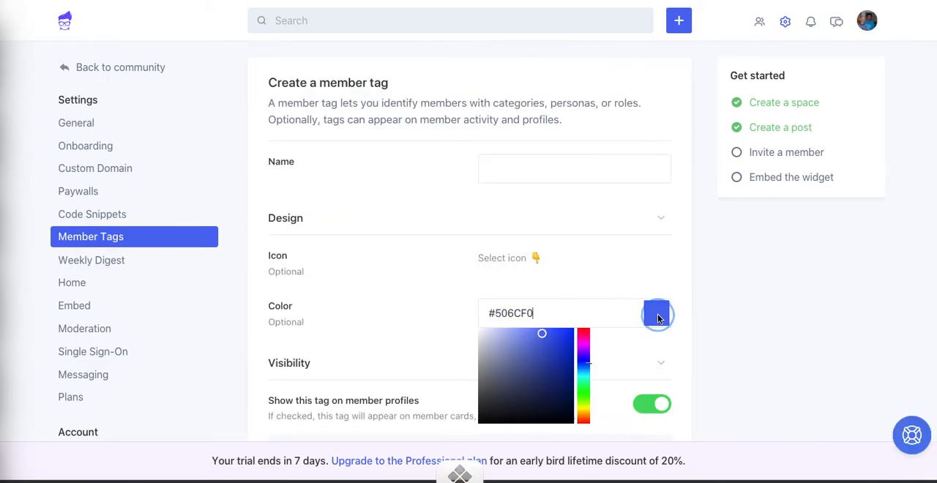
pyautogui.click(543, 377)
pyautogui.moveTo(548, 376); pyautogui.dragTo(502, 352)
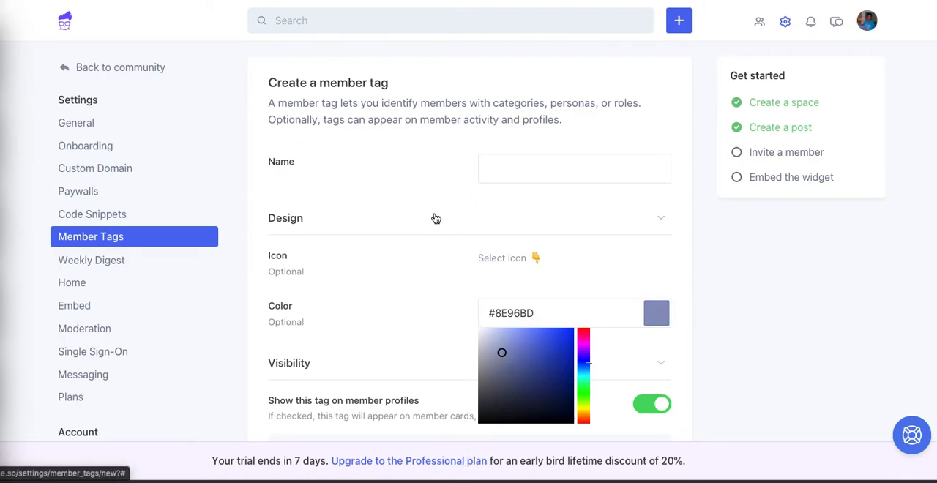
# - Name the new member tag "rock star" and create it without an icon, keeping the default visibility and label format
pyautogui.click(513, 173)
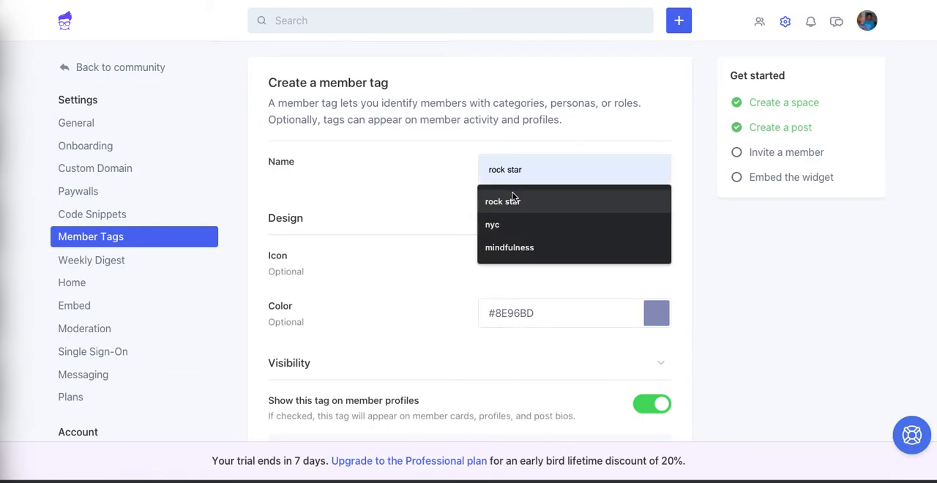
pyautogui.click(512, 199)
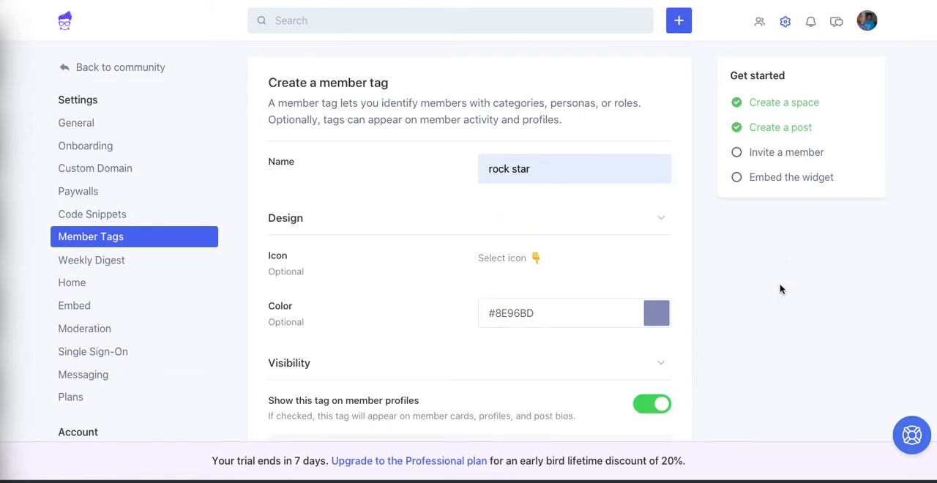
pyautogui.scroll(-3, 781, 288)
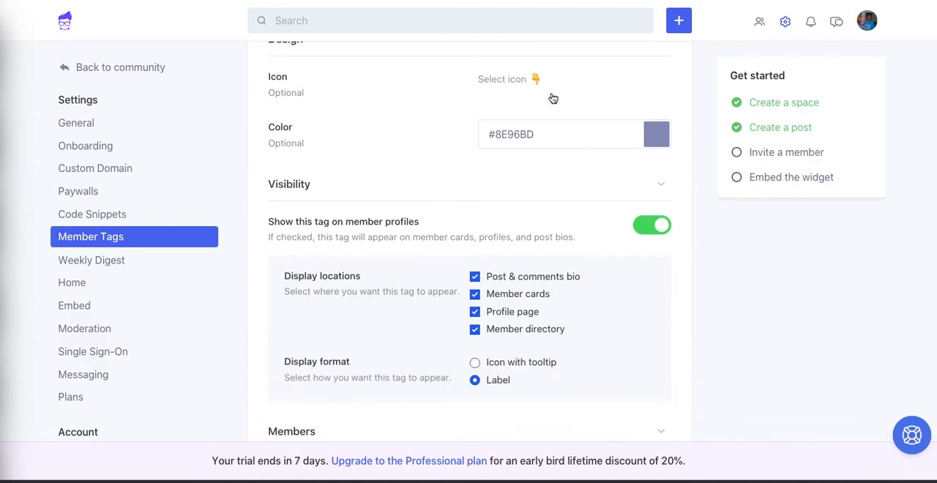
pyautogui.click(536, 79)
pyautogui.click(705, 230)
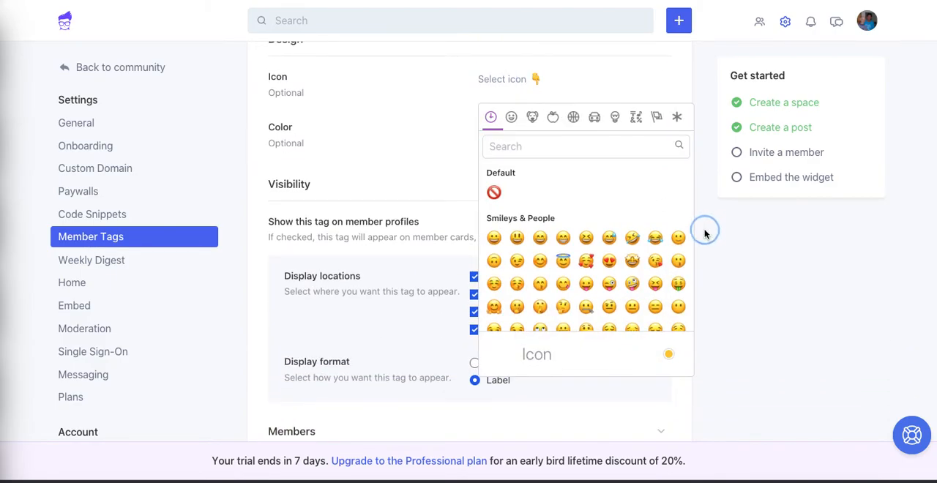
pyautogui.scroll(-3, 739, 308)
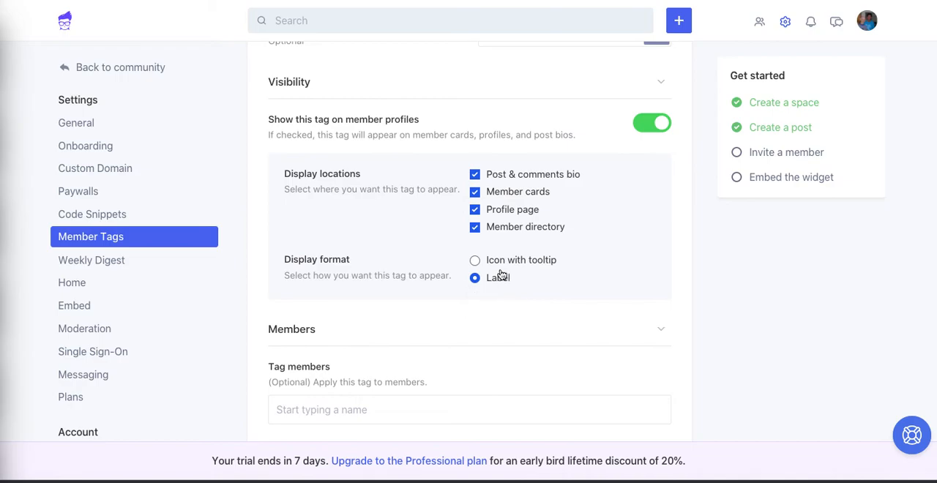
pyautogui.scroll(-3, 644, 315)
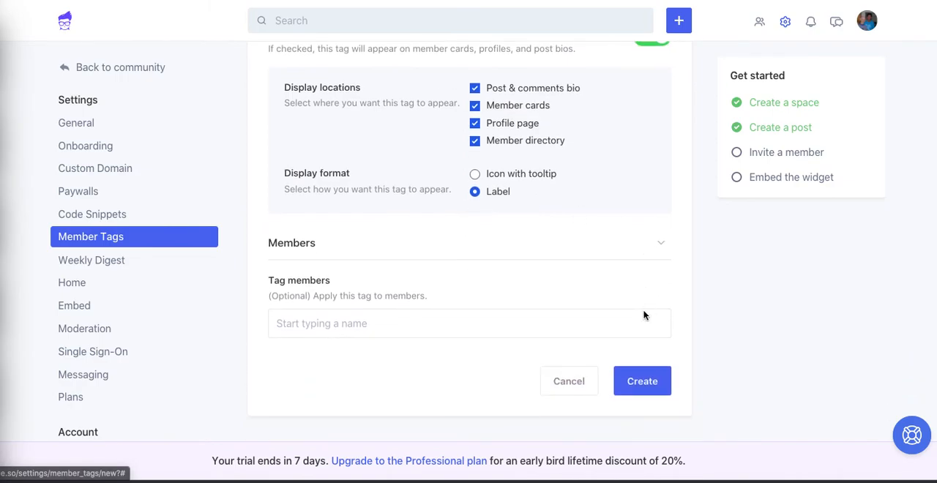
pyautogui.click(653, 392)
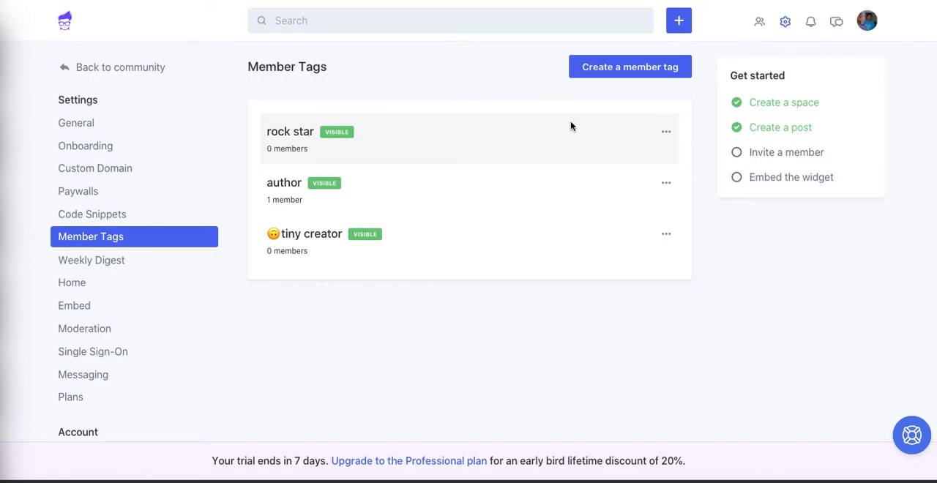
# - Edit the rock star tag to apply it to the community's admin member, and save the changes
pyautogui.click(666, 131)
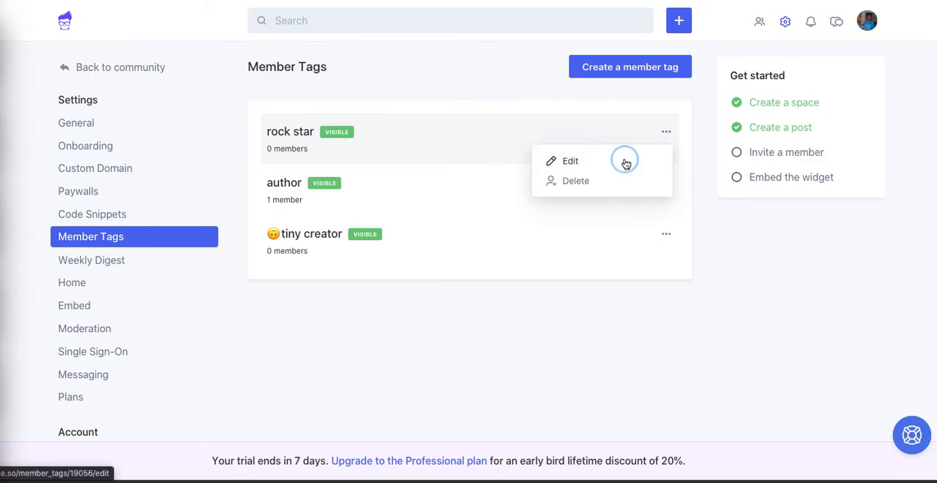
pyautogui.click(570, 161)
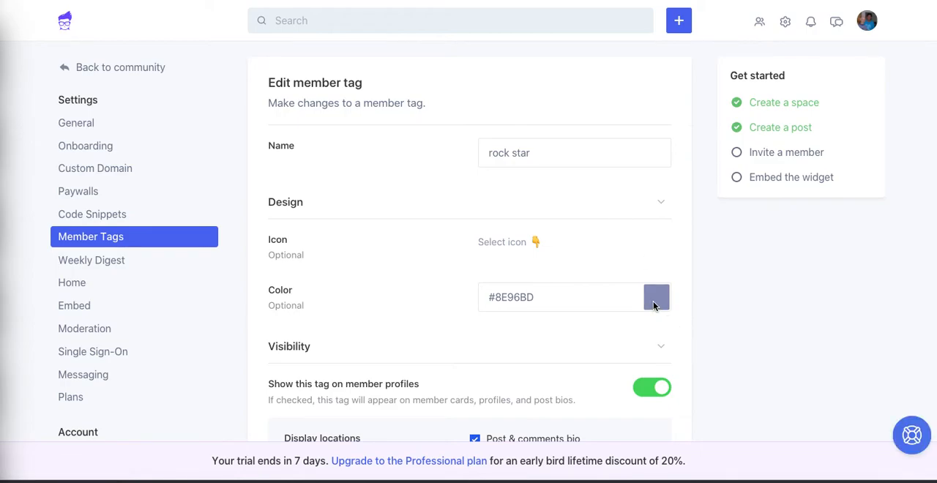
pyautogui.scroll(-3, 727, 368)
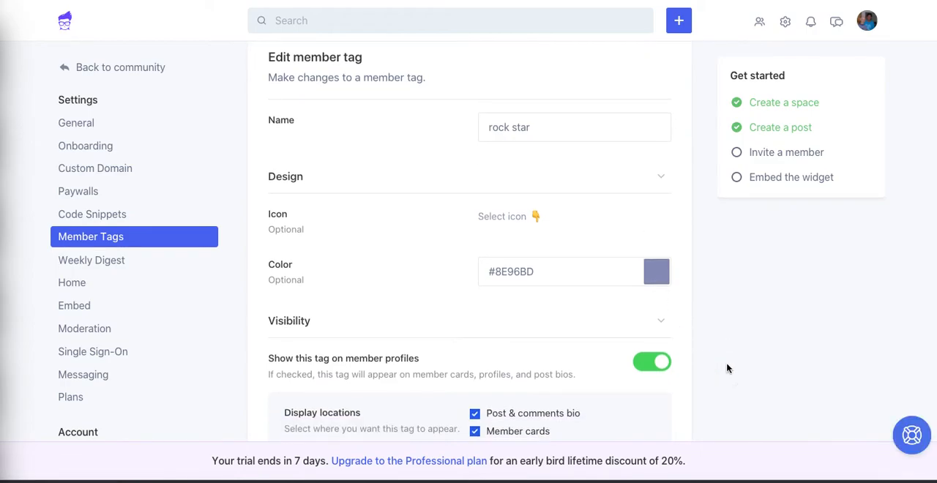
pyautogui.scroll(-5, 727, 368)
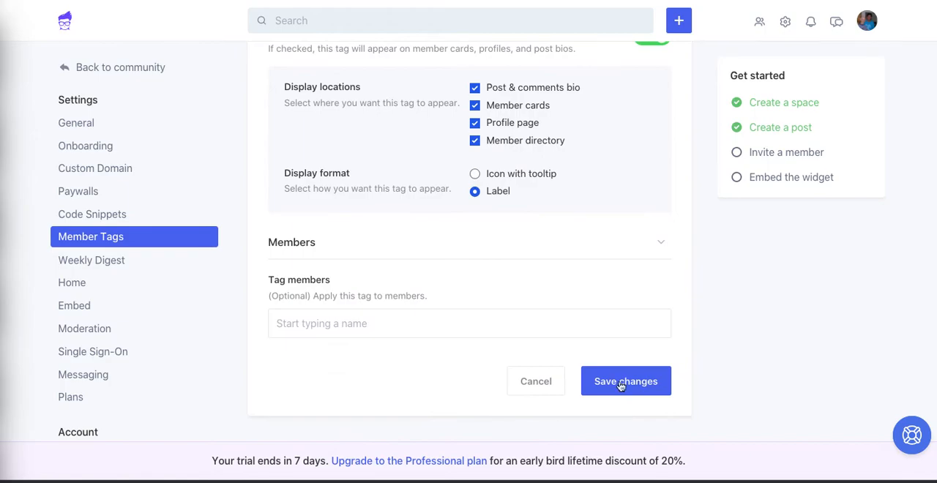
pyautogui.click(394, 324)
pyautogui.write('tin')
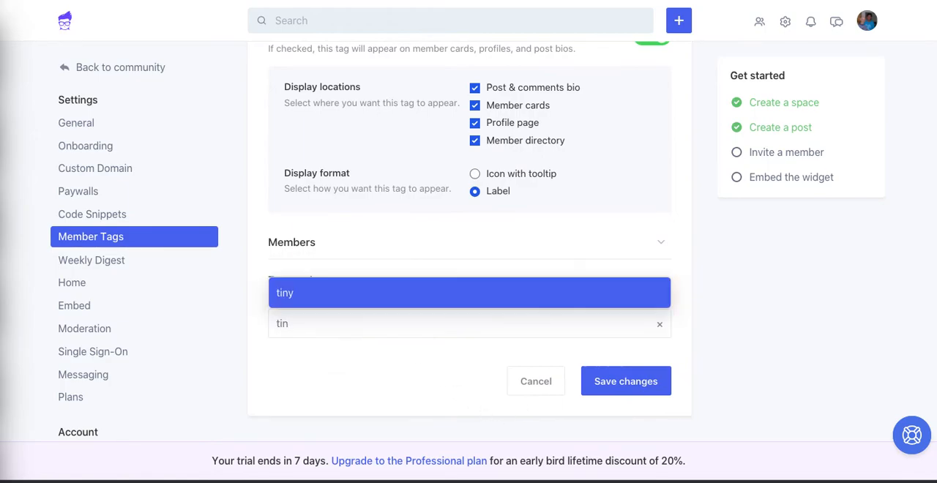
pyautogui.click(310, 293)
pyautogui.click(626, 381)
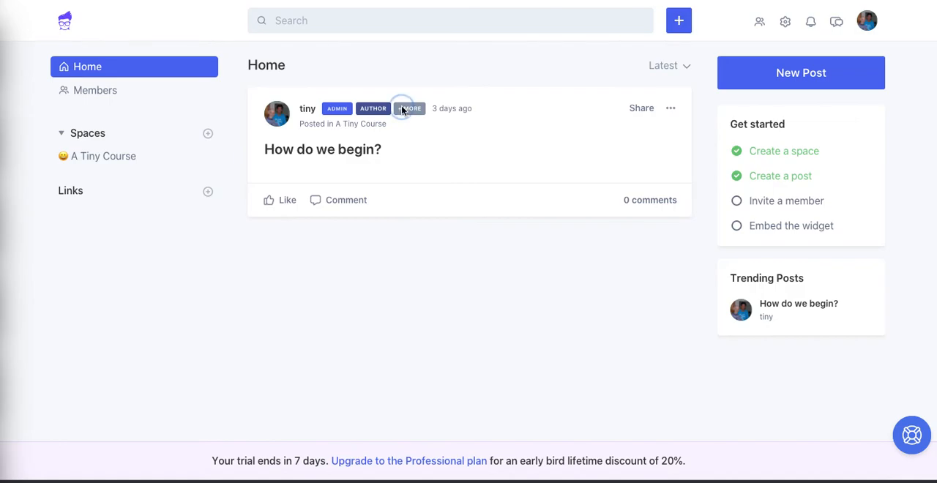
# - Check the tags shown on the post author's profile and in the members directory
pyautogui.click(292, 112)
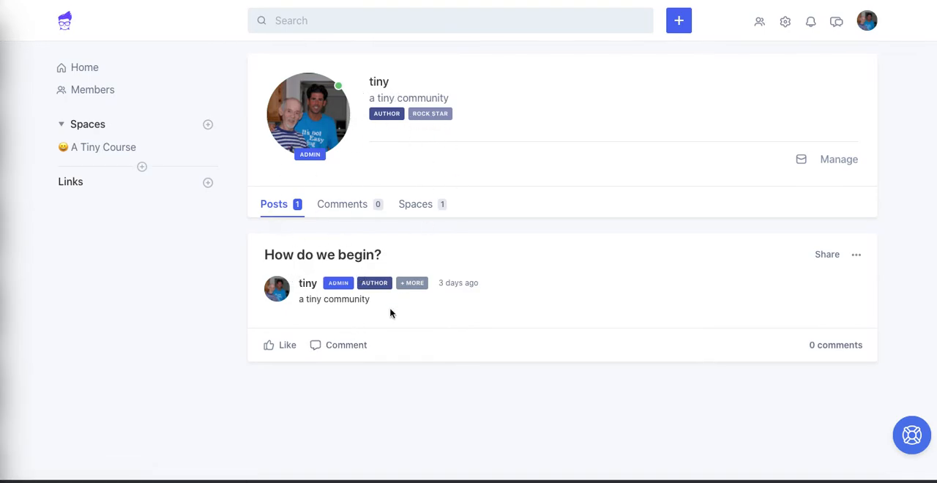
pyautogui.moveTo(410, 287)
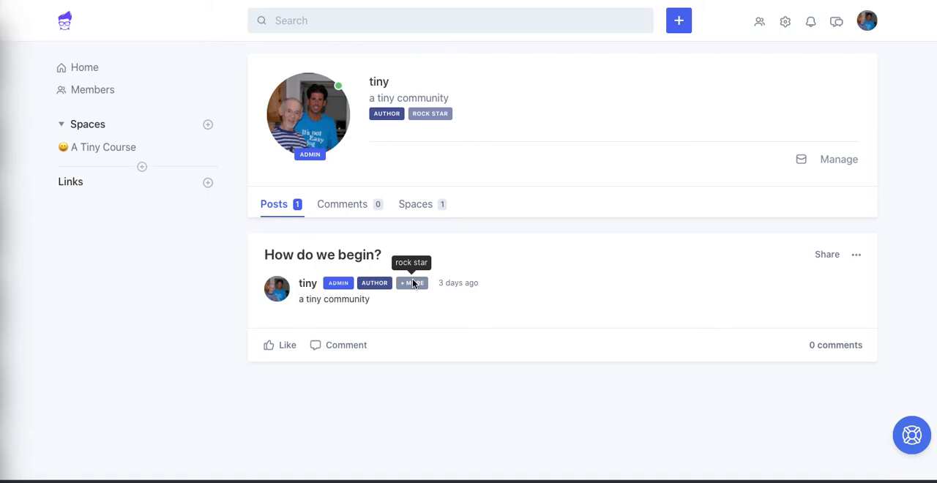
pyautogui.click(96, 96)
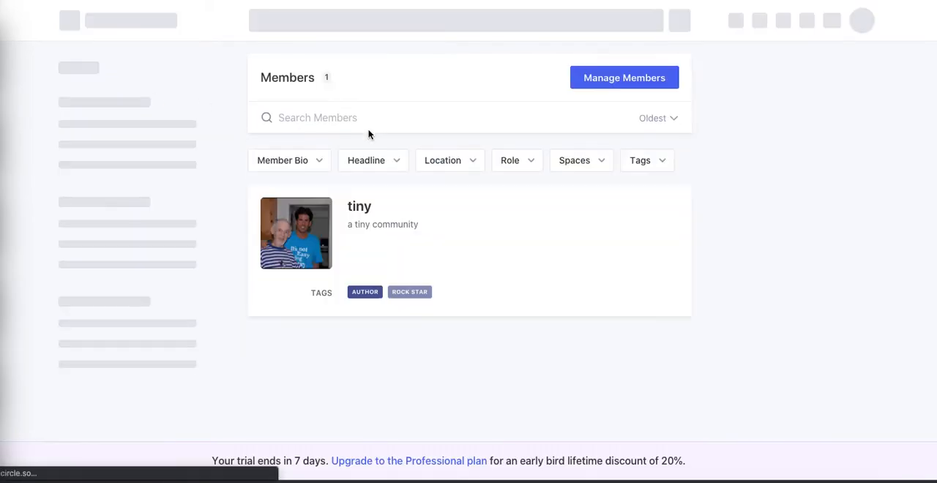